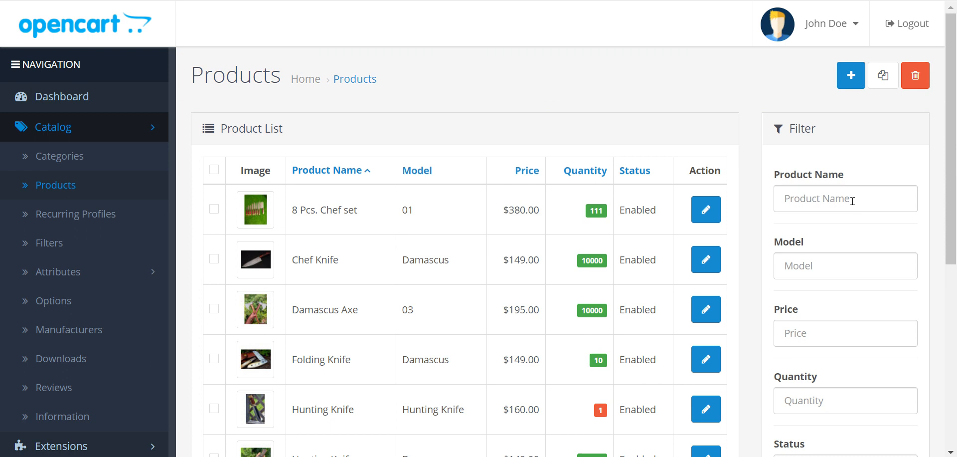
# Step: Look through the product list and start adding a new product
pyautogui.scroll(-2, 833, 197)
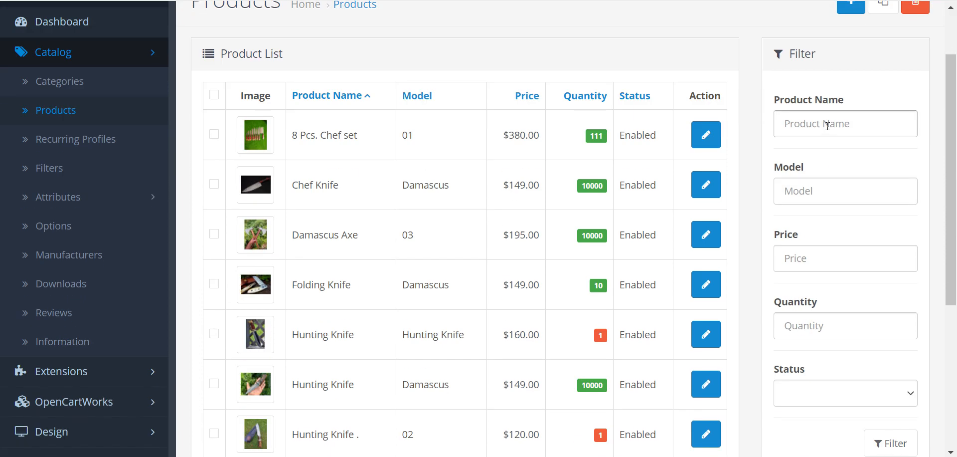
pyautogui.scroll(-2, 848, 239)
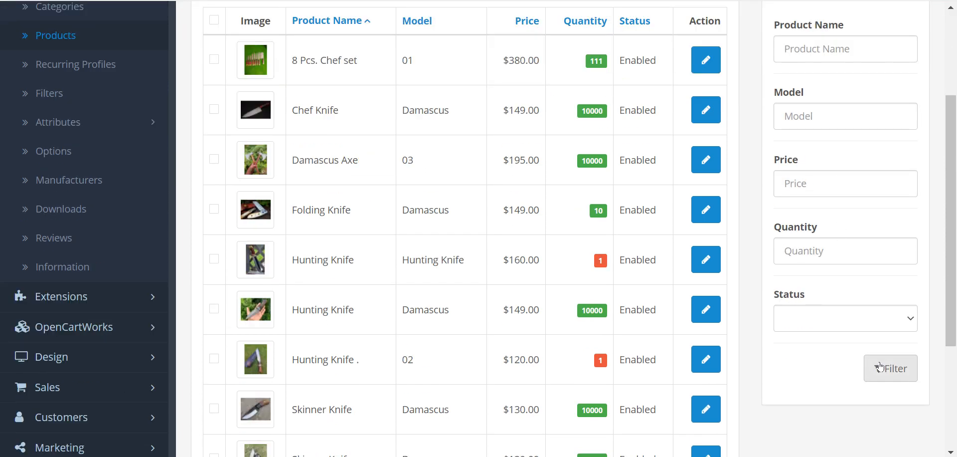
pyautogui.scroll(4, 753, 271)
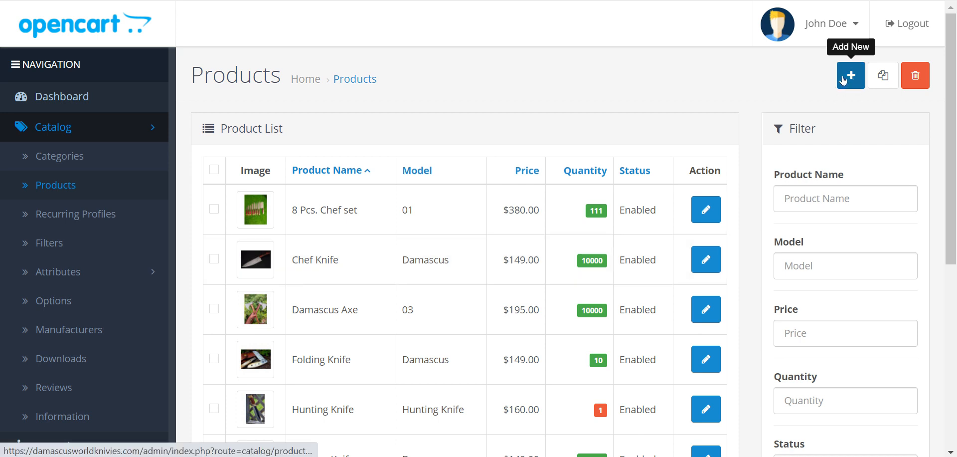
pyautogui.click(853, 80)
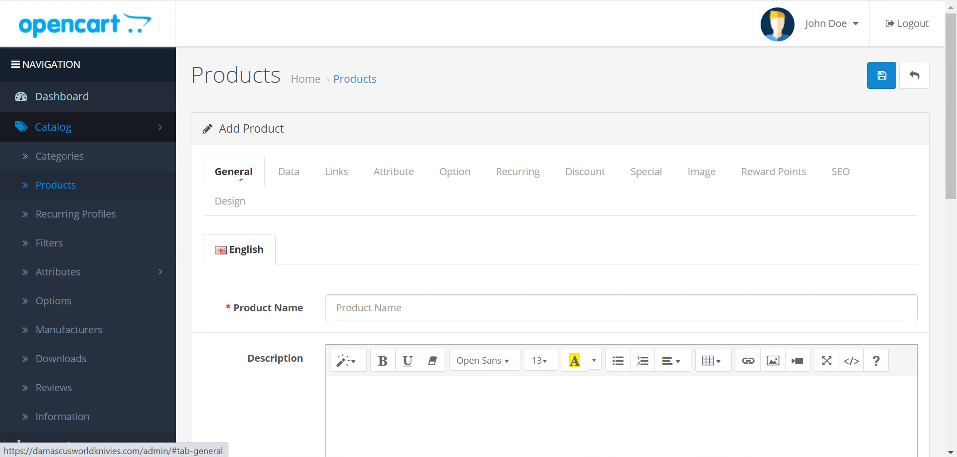
# Step: Examine the new product's General fields: product name, description, meta tag title, meta tag description, meta tag keywords and product tags
pyautogui.scroll(-2, 258, 195)
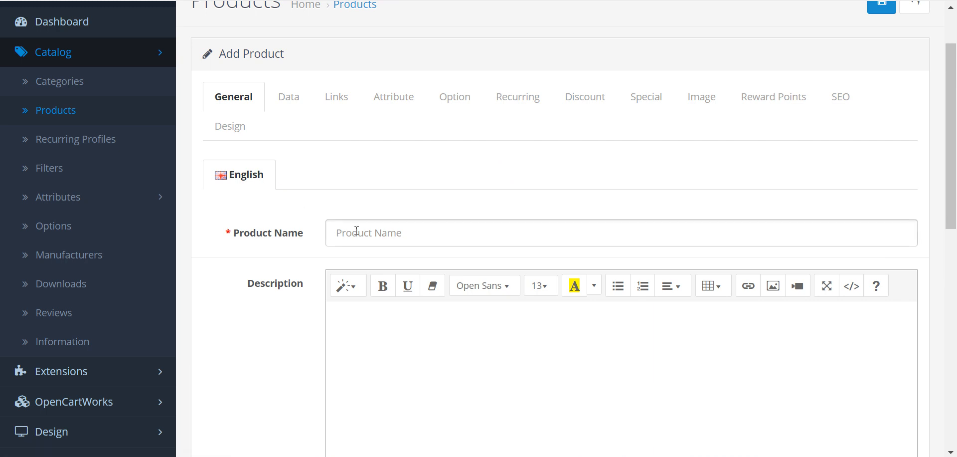
pyautogui.scroll(-3, 356, 229)
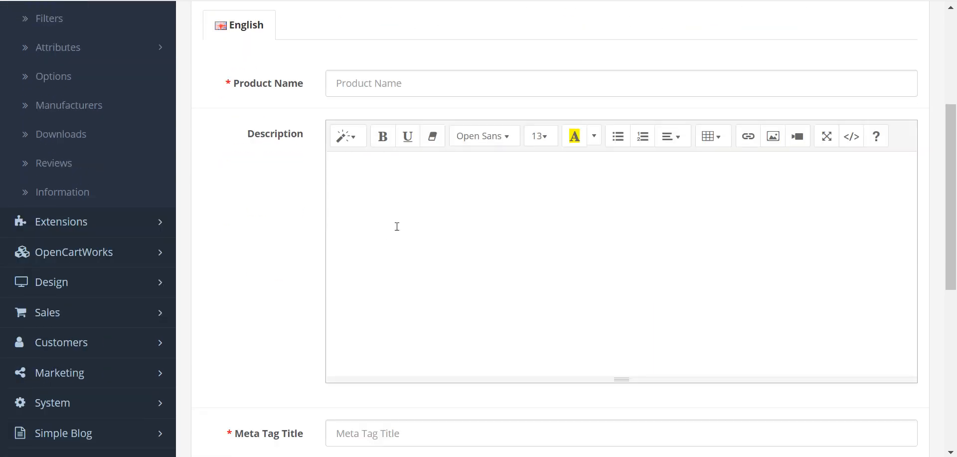
pyautogui.scroll(-3, 396, 224)
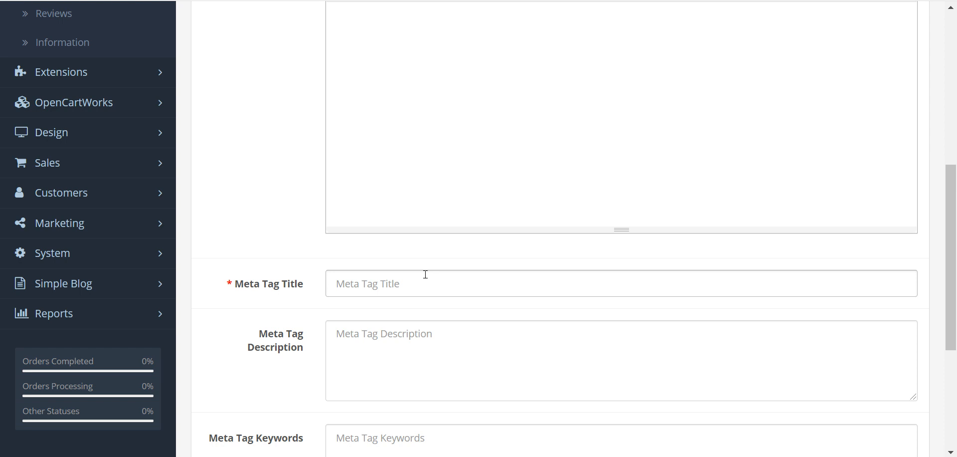
pyautogui.click(392, 350)
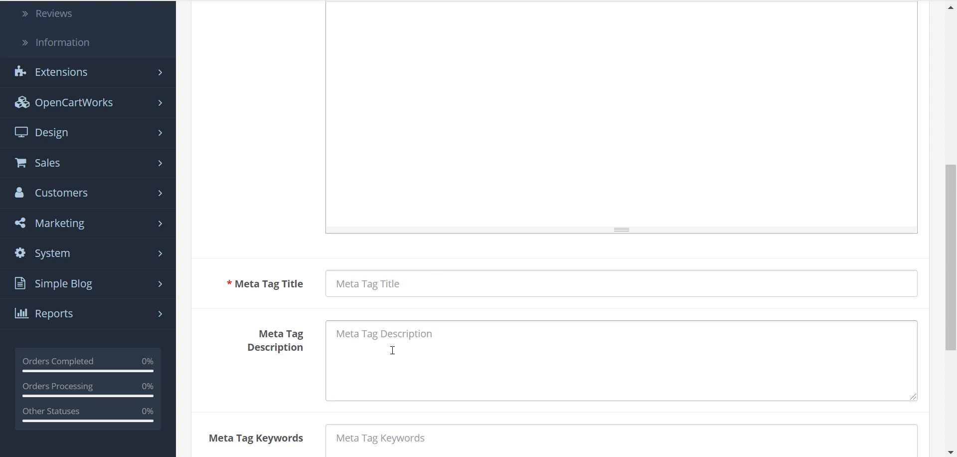
pyautogui.scroll(-2, 392, 348)
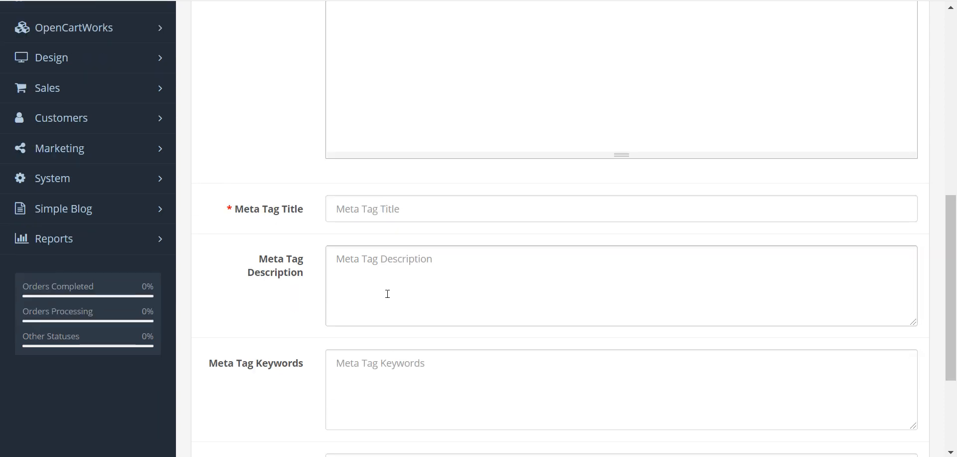
pyautogui.scroll(-2, 390, 287)
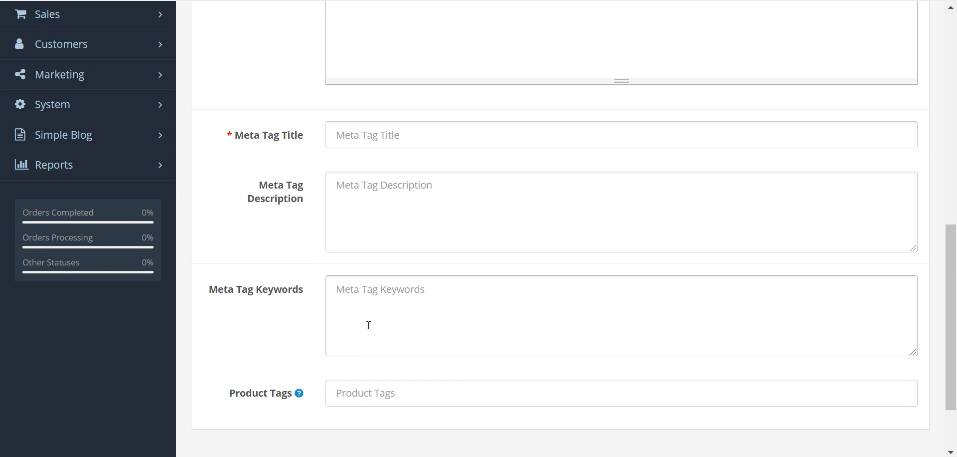
pyautogui.scroll(2, 370, 329)
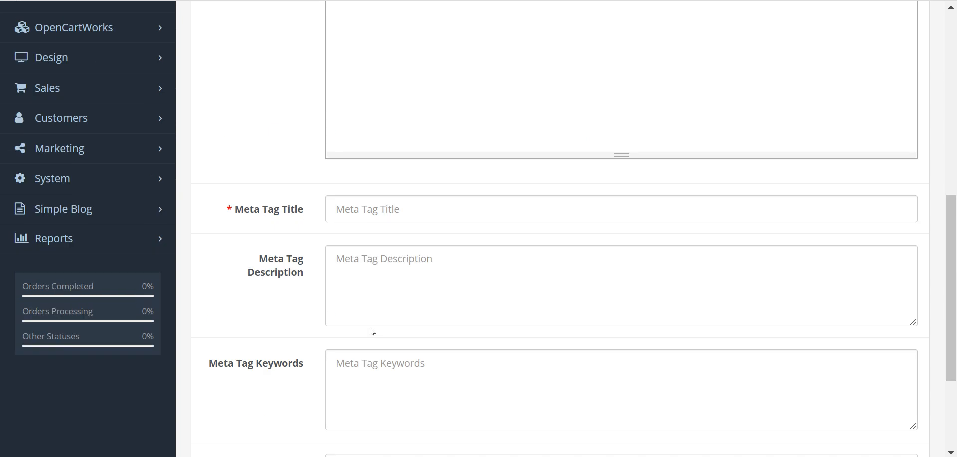
pyautogui.scroll(5, 371, 331)
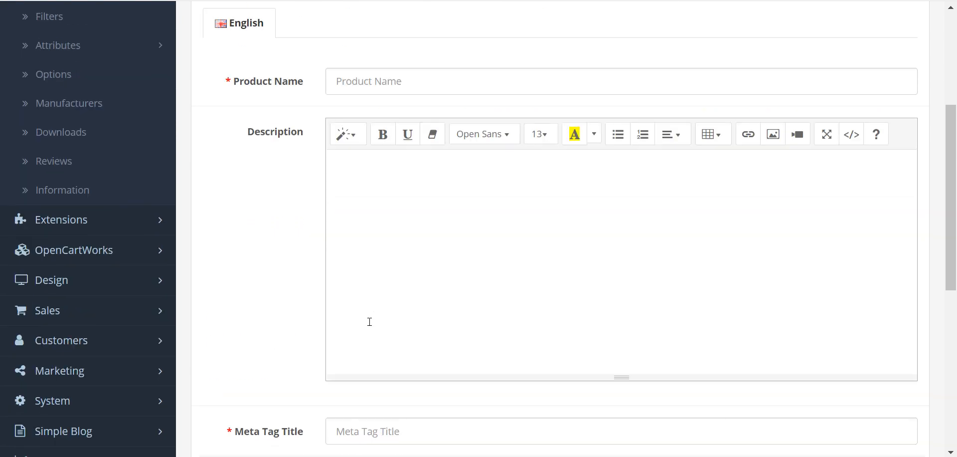
pyautogui.scroll(3, 371, 319)
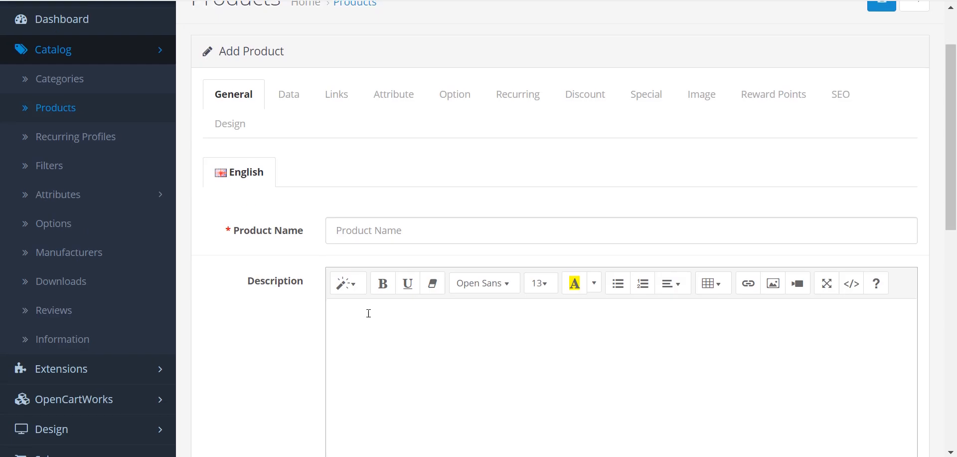
# Step: Open the product's Data section and examine the model, product code, location and price fields and the tax class choices
pyautogui.click(290, 103)
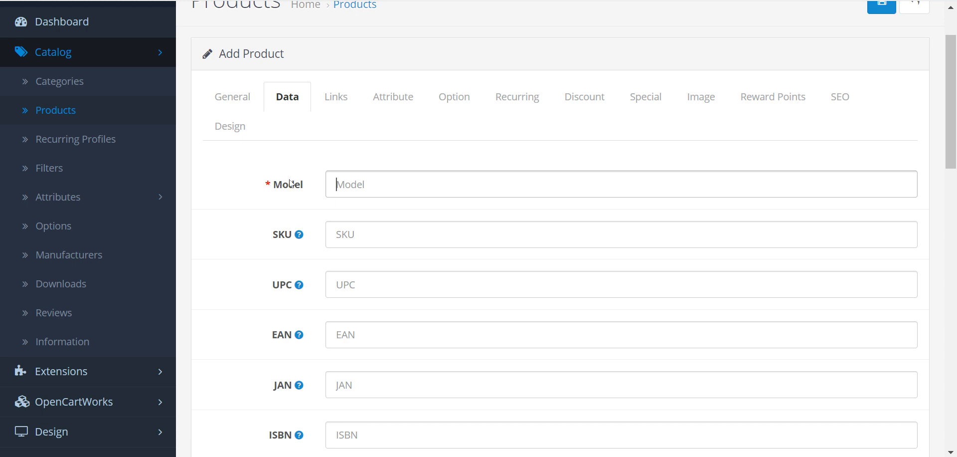
pyautogui.click(342, 187)
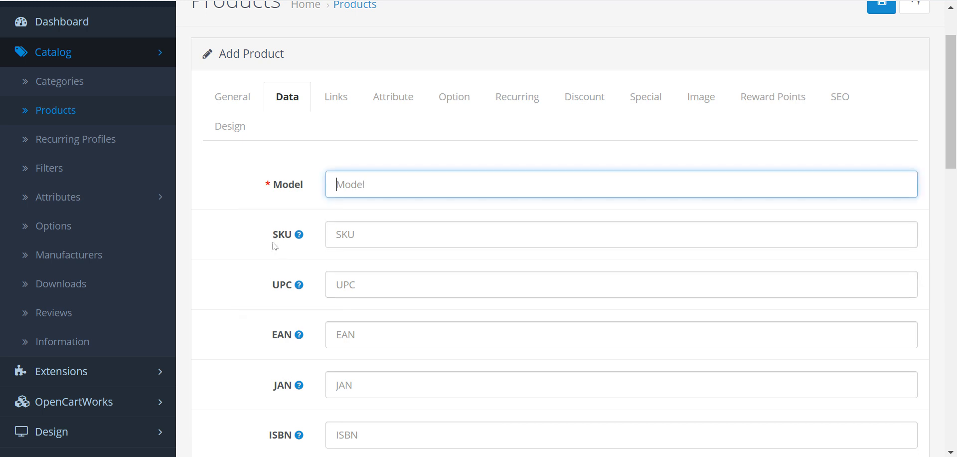
pyautogui.moveTo(280, 239)
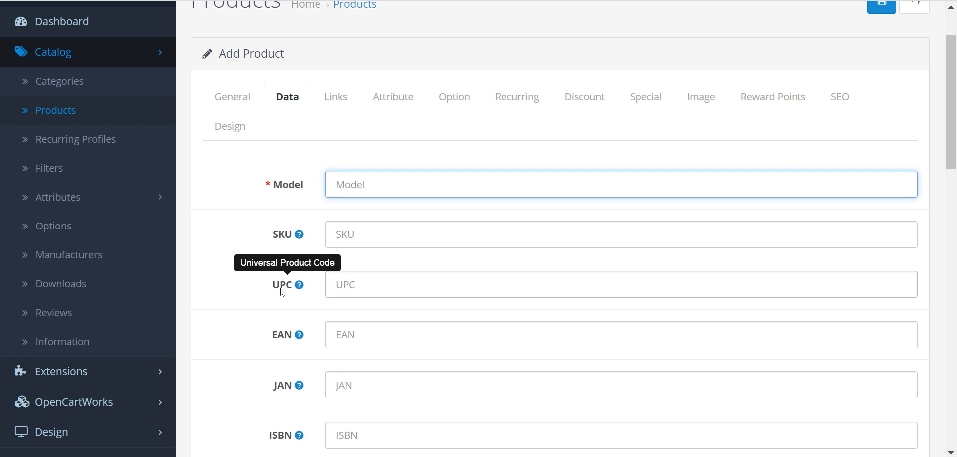
pyautogui.scroll(-5, 306, 319)
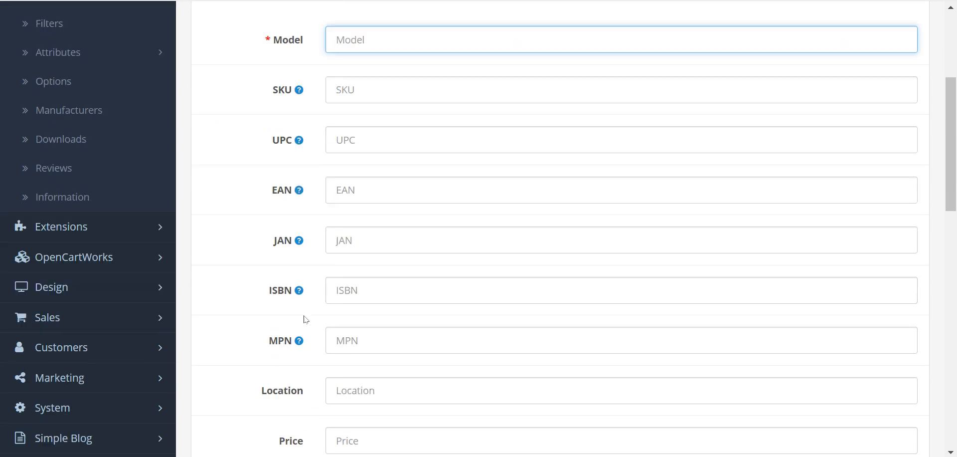
pyautogui.scroll(-3, 306, 320)
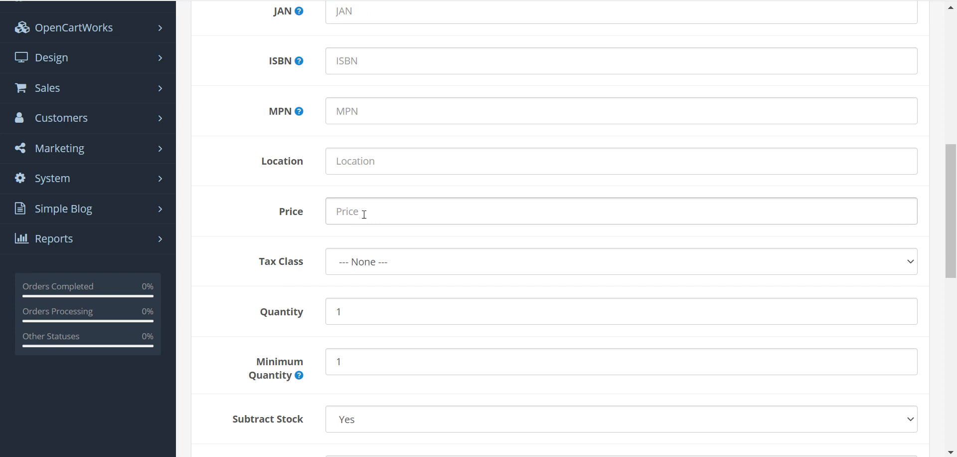
pyautogui.scroll(-1, 359, 210)
pyautogui.click(377, 190)
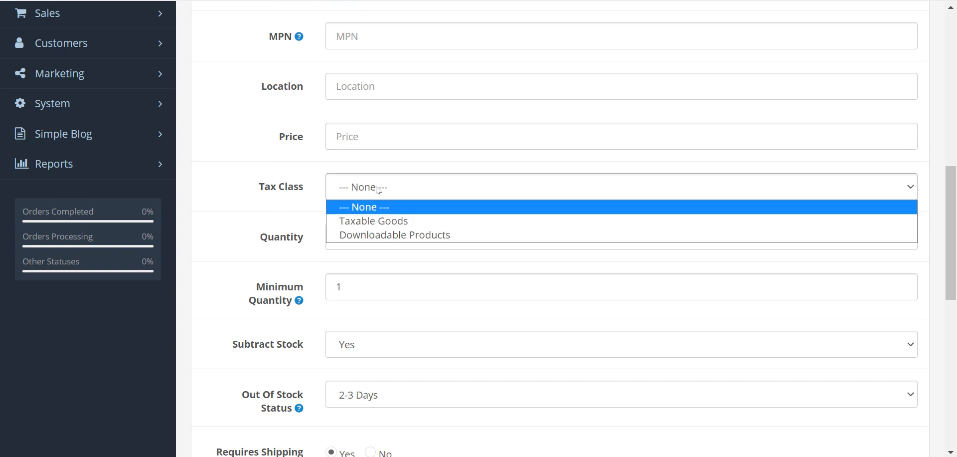
pyautogui.click(378, 190)
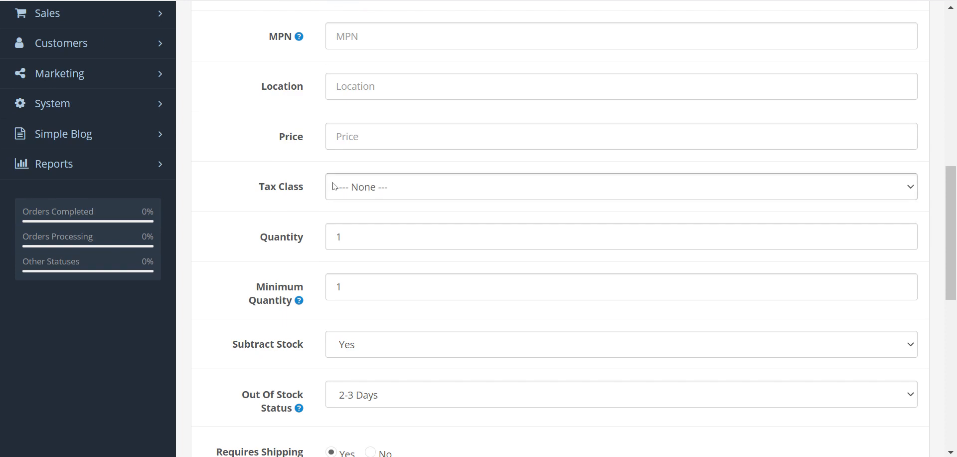
# Step: Examine the product's quantity, minimum quantity, stock, shipping, availability date, dimensions, weight, status and sort order fields
pyautogui.scroll(-1, 297, 203)
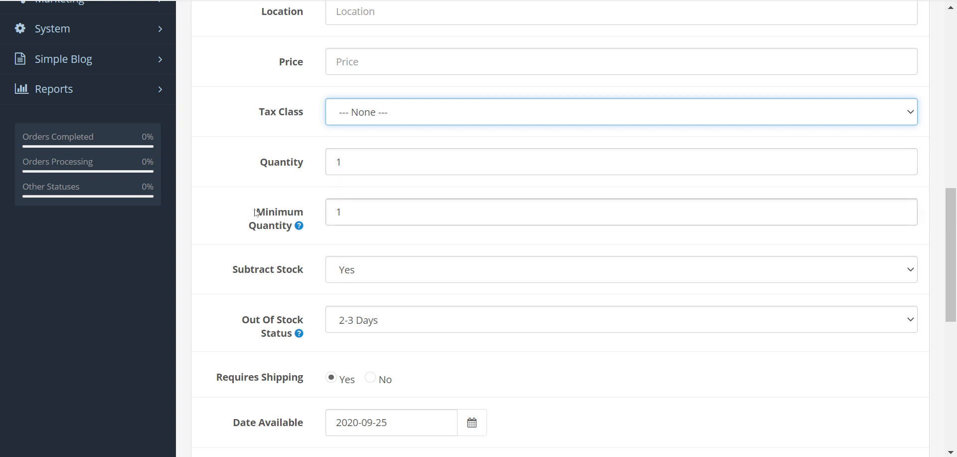
pyautogui.moveTo(285, 210)
pyautogui.click(341, 206)
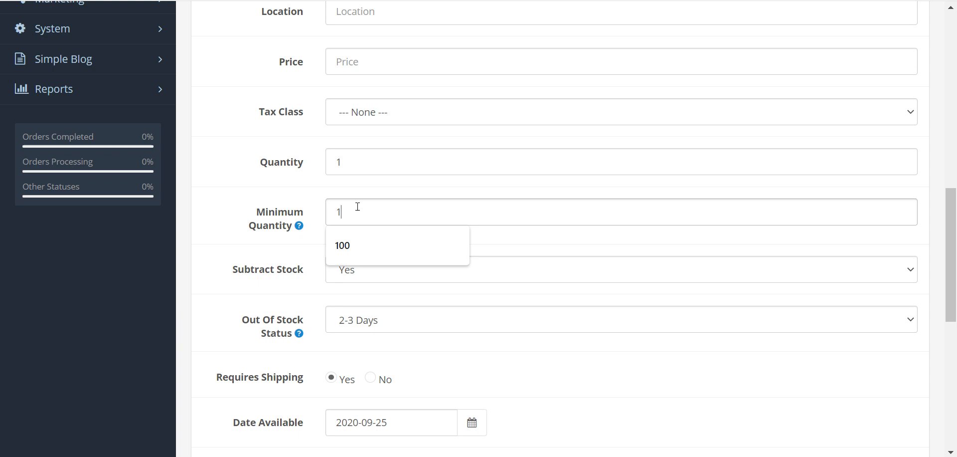
pyautogui.click(240, 201)
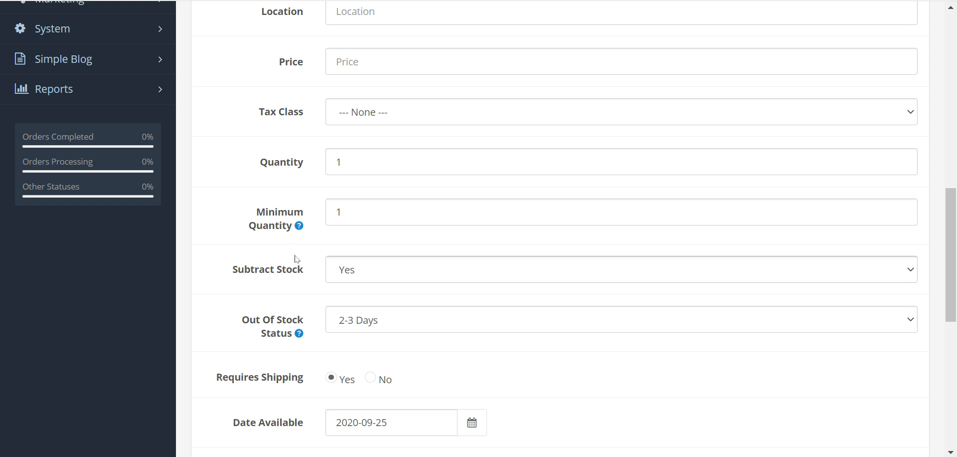
pyautogui.scroll(-2, 296, 259)
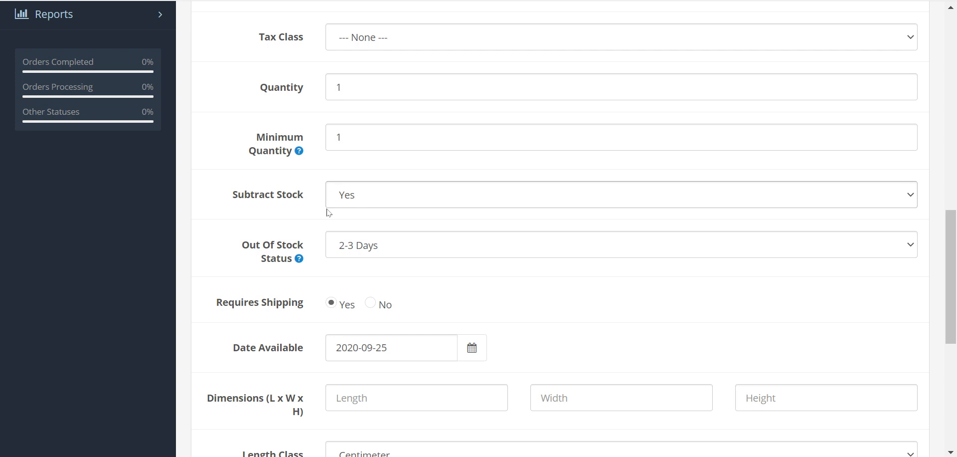
pyautogui.scroll(-2, 319, 199)
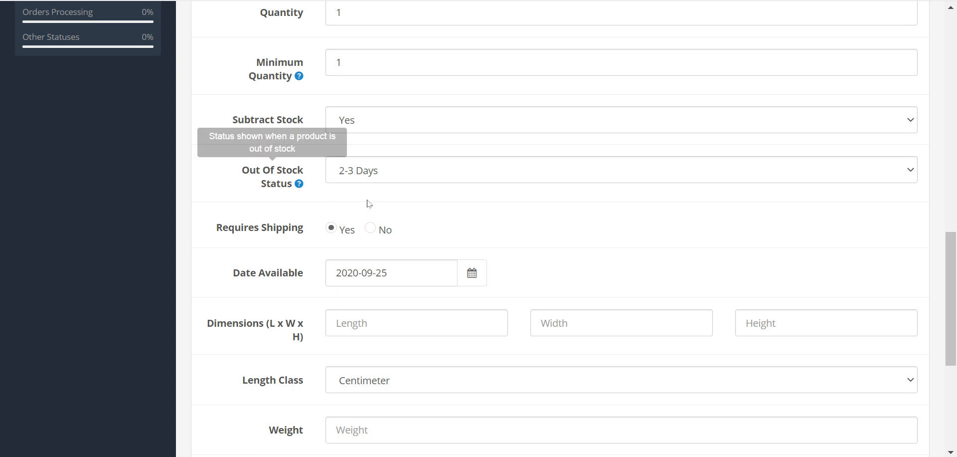
pyautogui.scroll(-2, 362, 182)
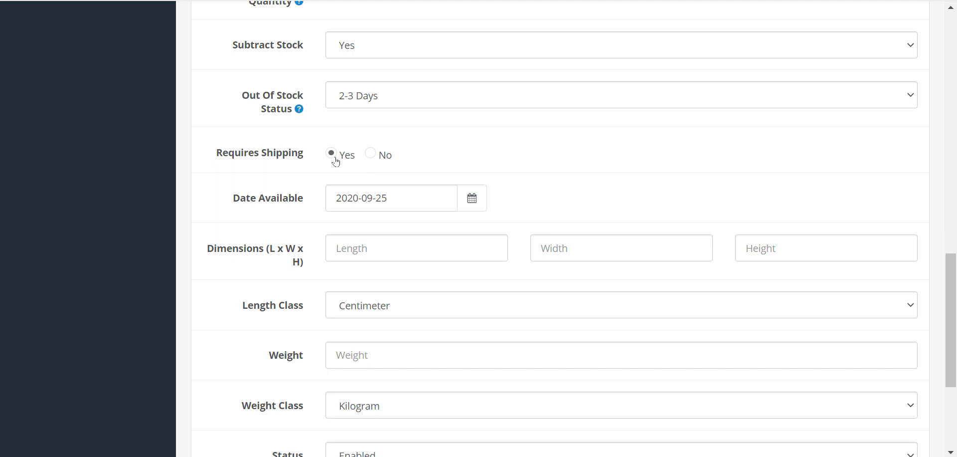
pyautogui.scroll(-2, 323, 179)
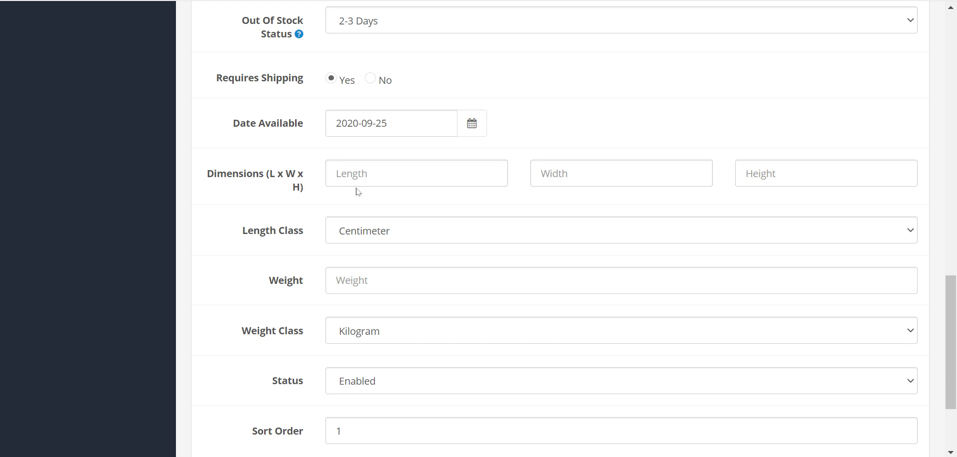
pyautogui.scroll(-2, 359, 206)
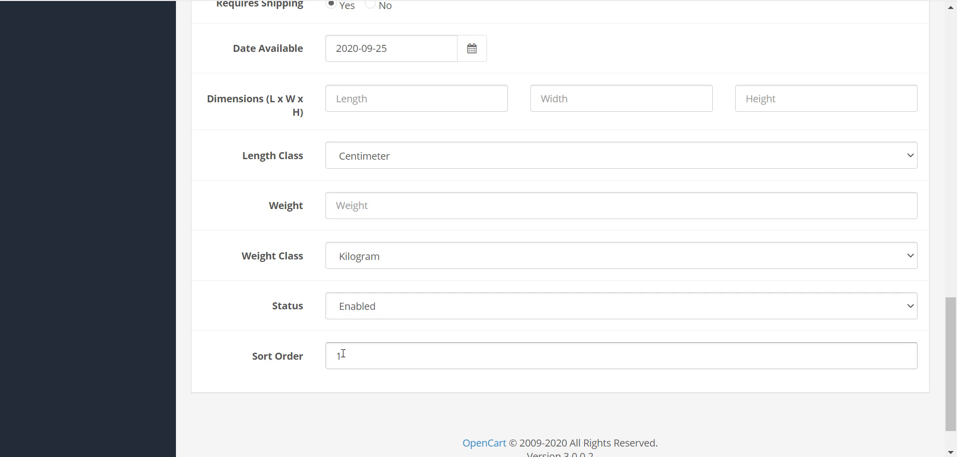
pyautogui.moveTo(342, 354); pyautogui.dragTo(327, 355)
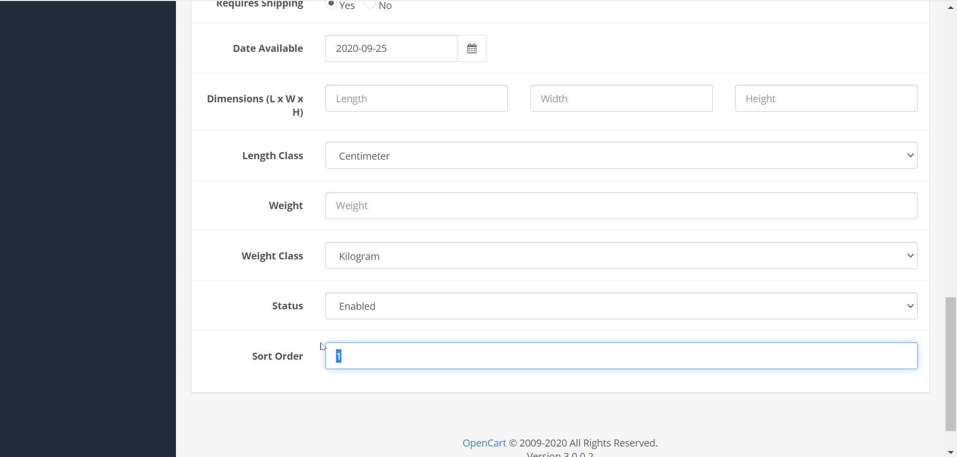
# Step: Open the new product's Links section and examine the available manufacturers and the Categories field
pyautogui.scroll(5, 314, 336)
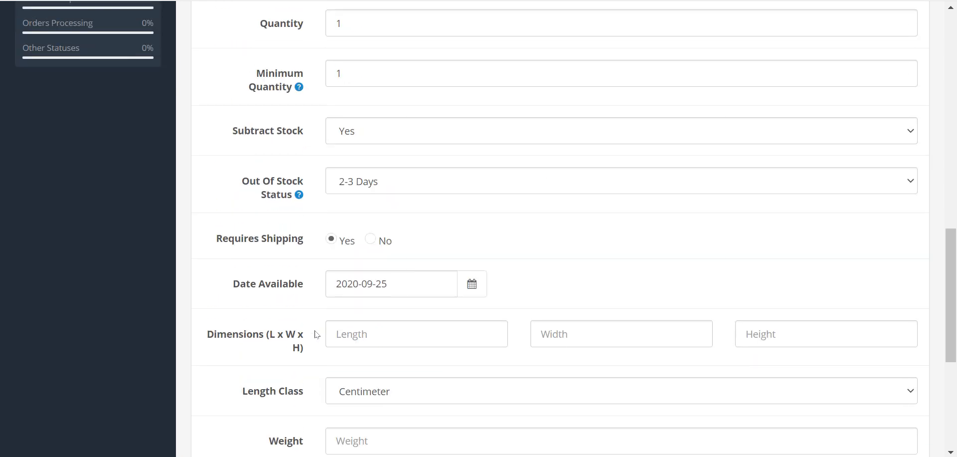
pyautogui.scroll(12, 315, 334)
pyautogui.scroll(3, 317, 330)
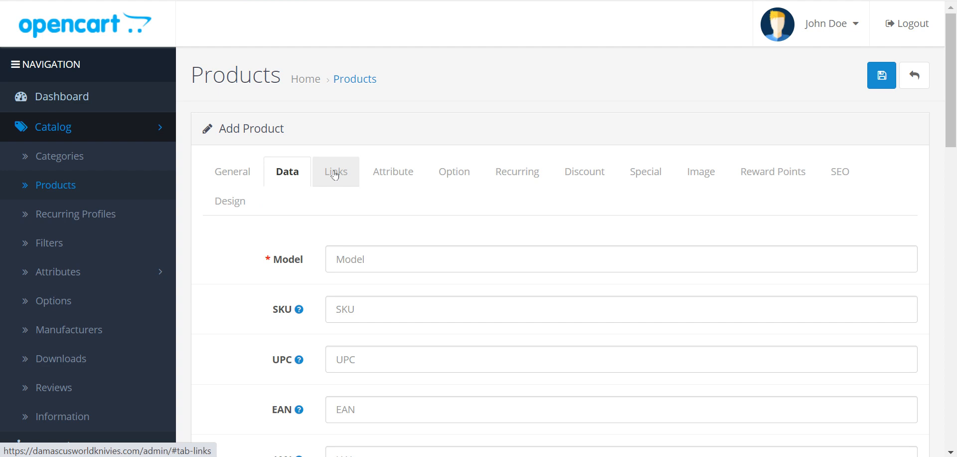
pyautogui.click(332, 180)
pyautogui.scroll(-2, 346, 186)
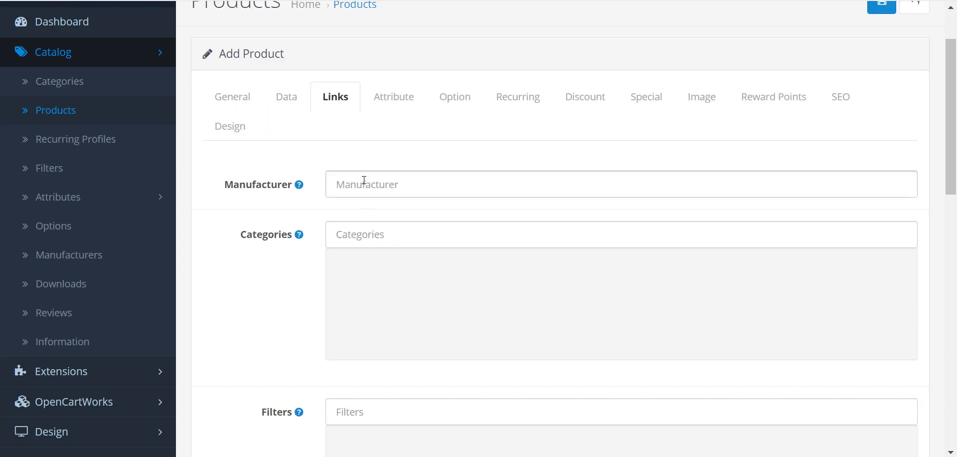
pyautogui.click(395, 182)
pyautogui.click(409, 184)
pyautogui.scroll(-3, 399, 209)
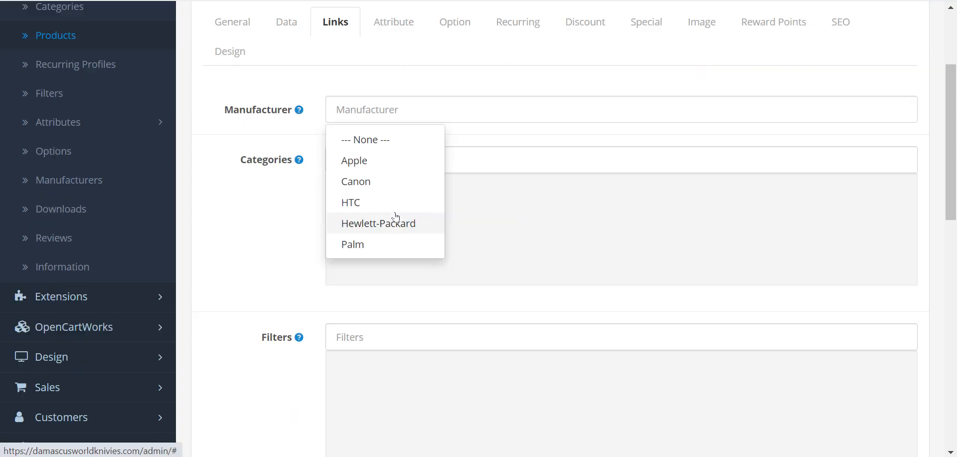
pyautogui.click(385, 100)
pyautogui.click(266, 185)
pyautogui.click(272, 160)
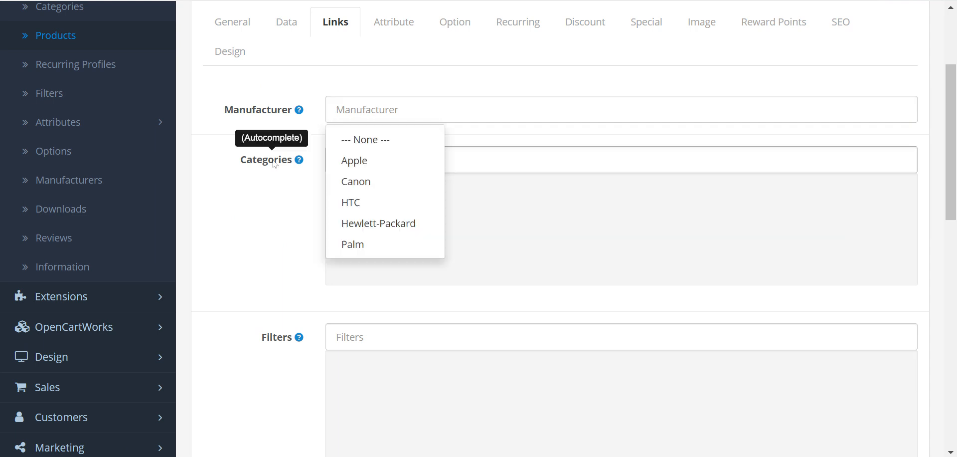
pyautogui.click(264, 184)
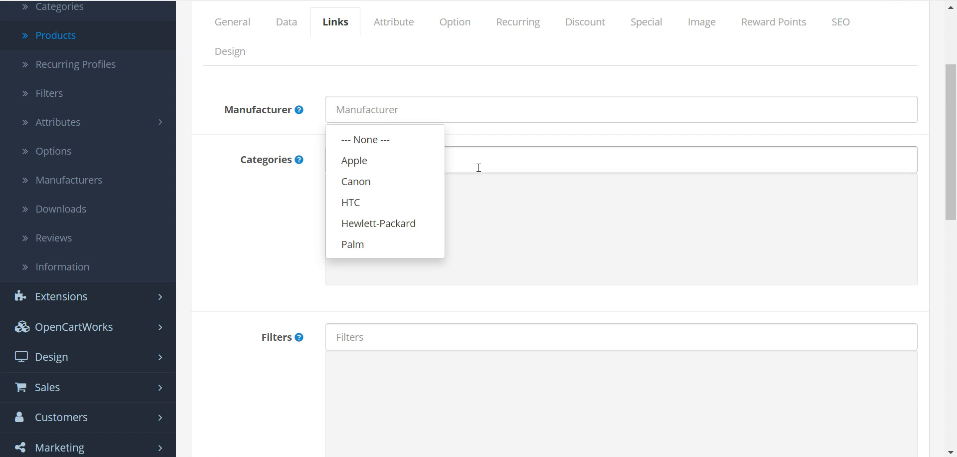
# Step: Examine the Filters, Stores, Downloads and Related Products fields in the product's Links section
pyautogui.scroll(-2, 449, 216)
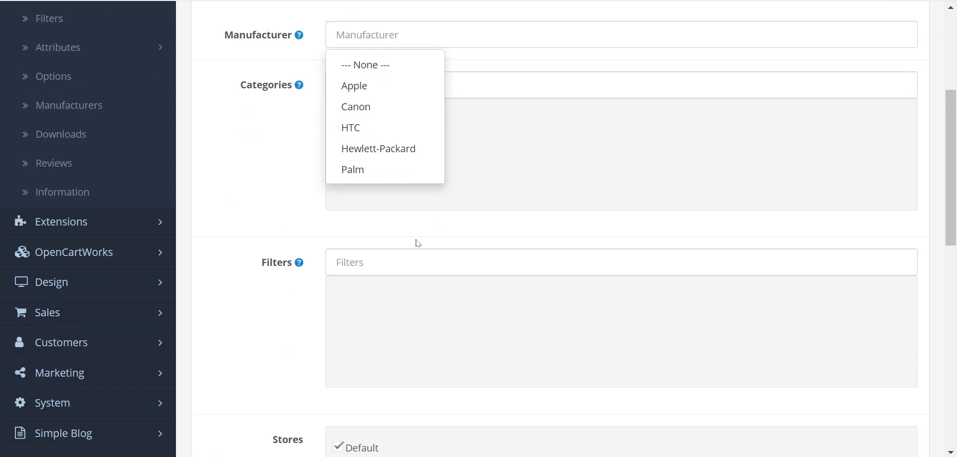
pyautogui.scroll(-2, 387, 266)
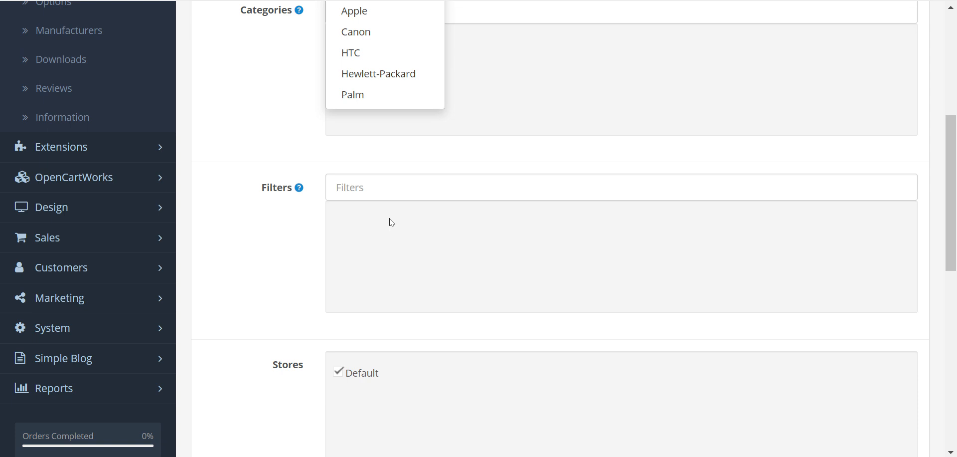
pyautogui.scroll(-3, 390, 228)
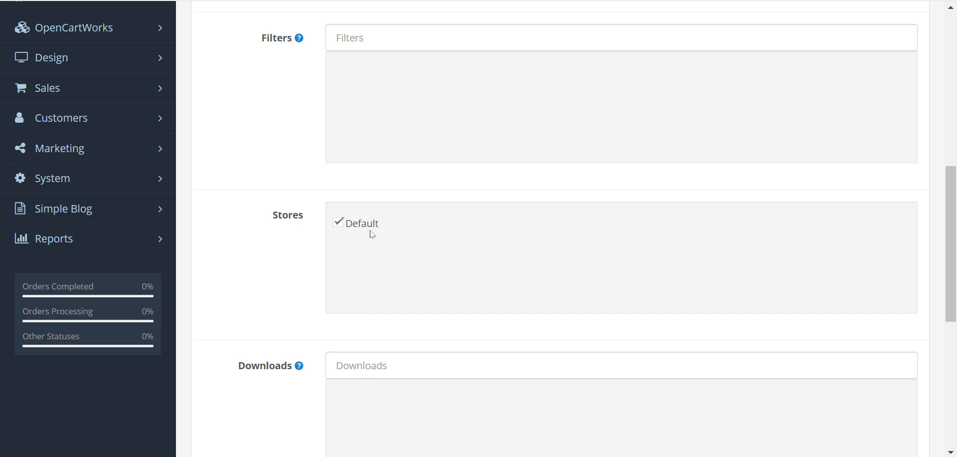
pyautogui.scroll(-3, 372, 233)
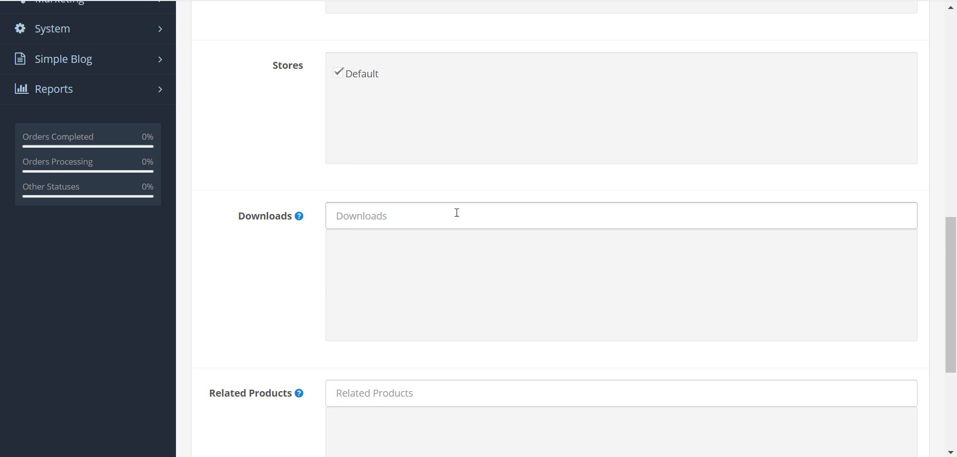
pyautogui.scroll(-2, 452, 213)
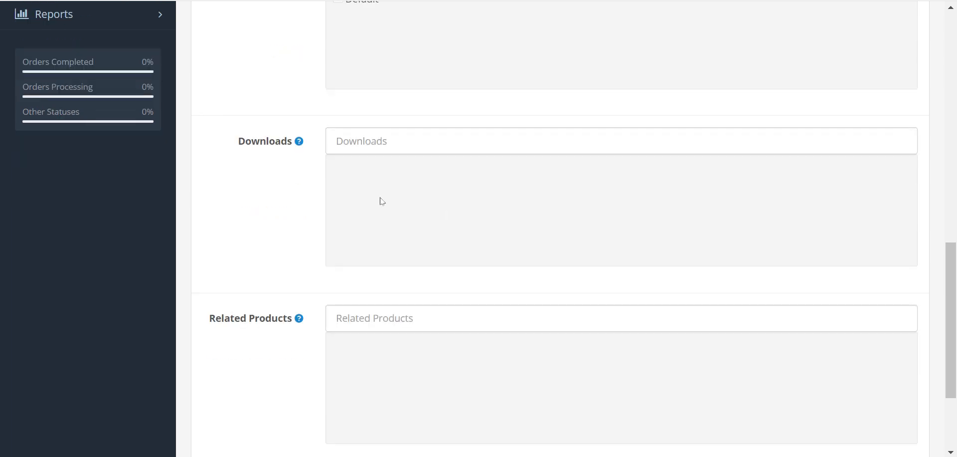
pyautogui.scroll(-2, 380, 201)
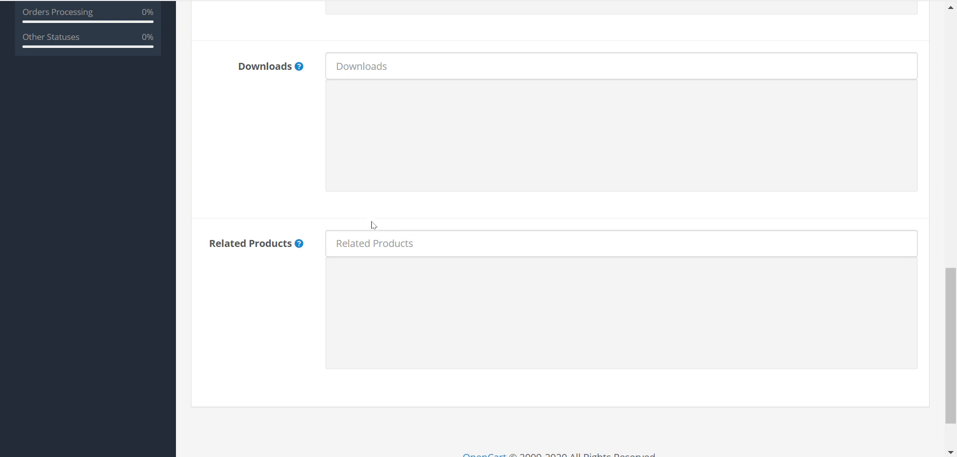
pyautogui.scroll(10, 371, 227)
pyautogui.scroll(3, 368, 233)
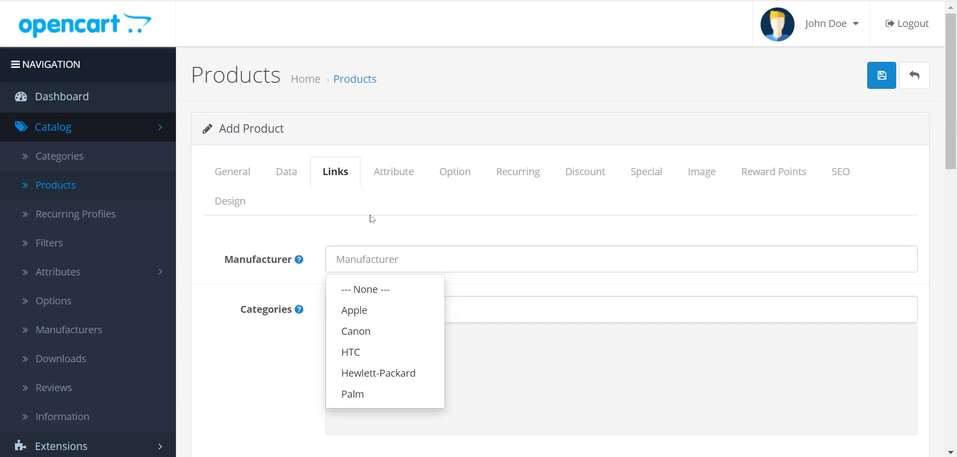
# Step: Add an empty attribute row to the product, and add a Color option with one option value row
pyautogui.click(394, 174)
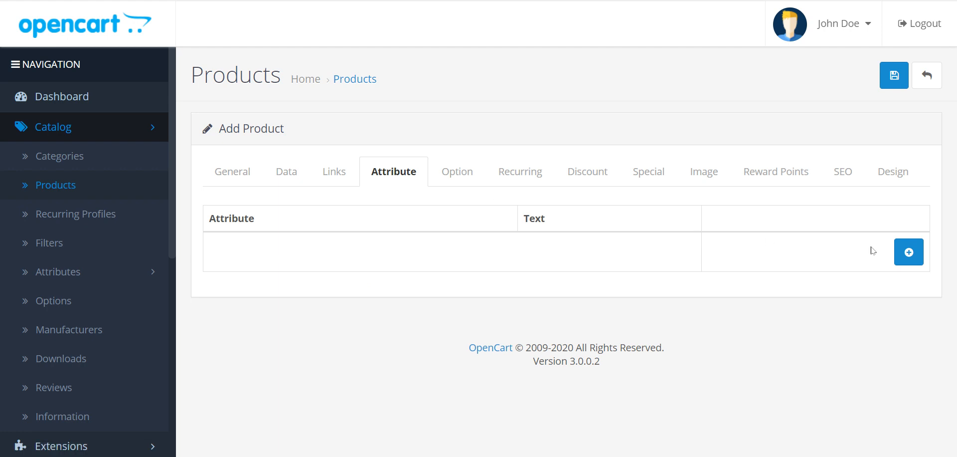
pyautogui.click(908, 252)
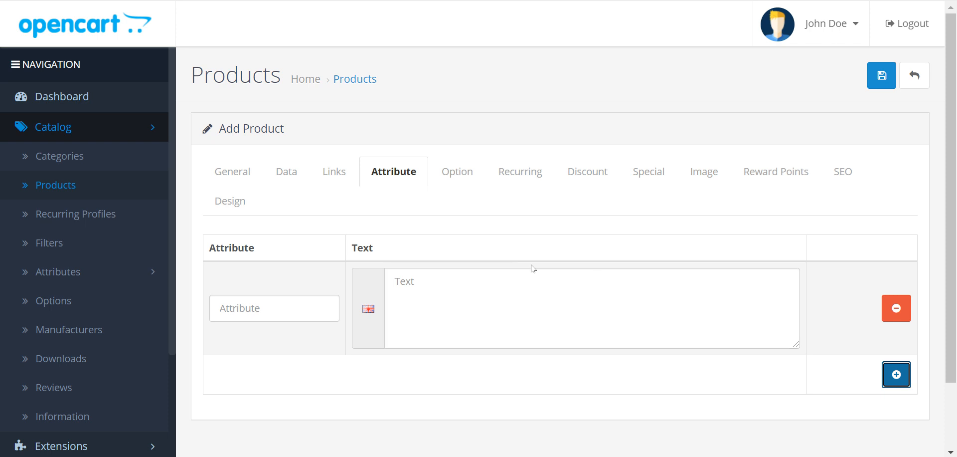
pyautogui.click(459, 185)
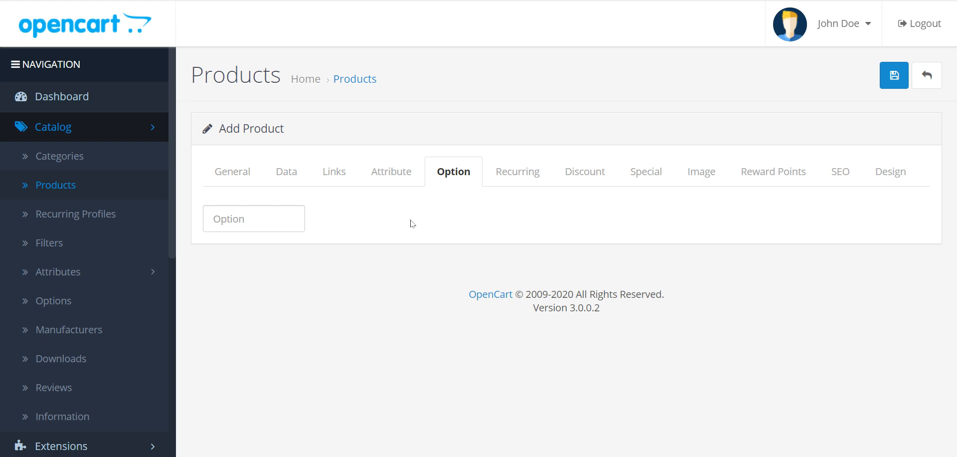
pyautogui.click(273, 218)
pyautogui.click(252, 285)
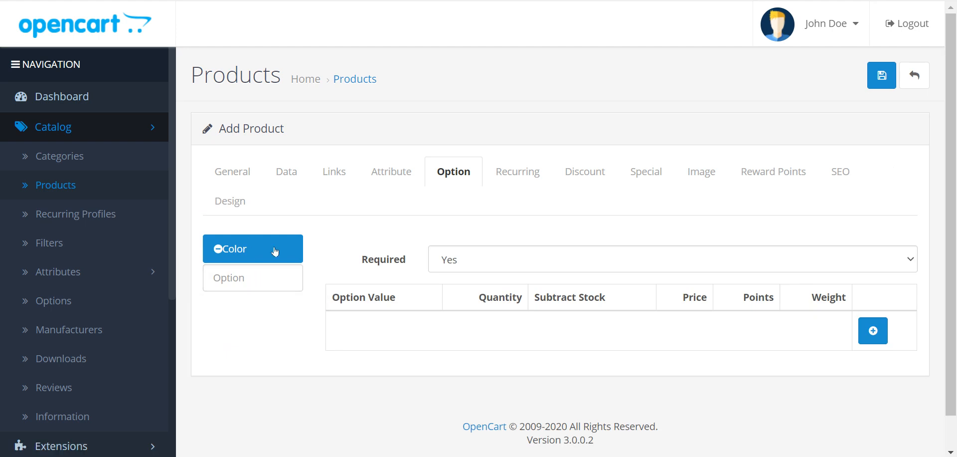
pyautogui.click(873, 331)
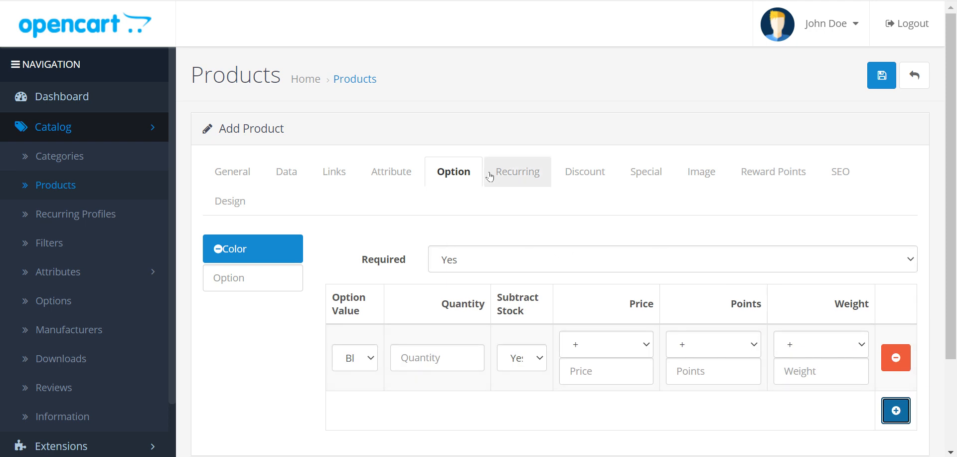
# Step: Check the Recurring section and add one empty row each to the product's Discount and Special sections
pyautogui.click(517, 183)
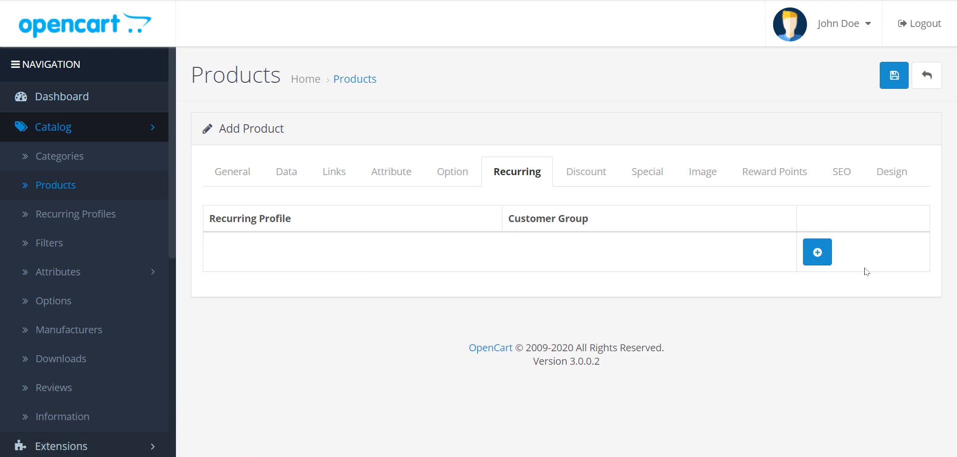
pyautogui.click(601, 181)
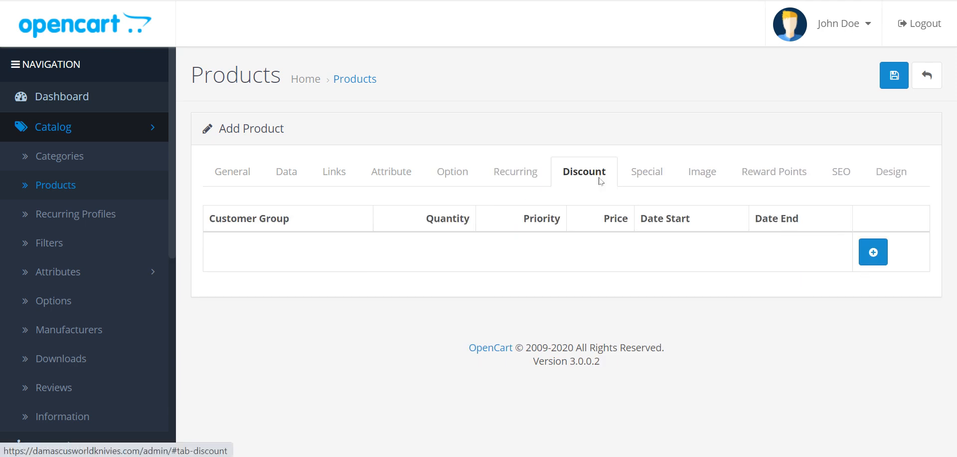
pyautogui.click(875, 246)
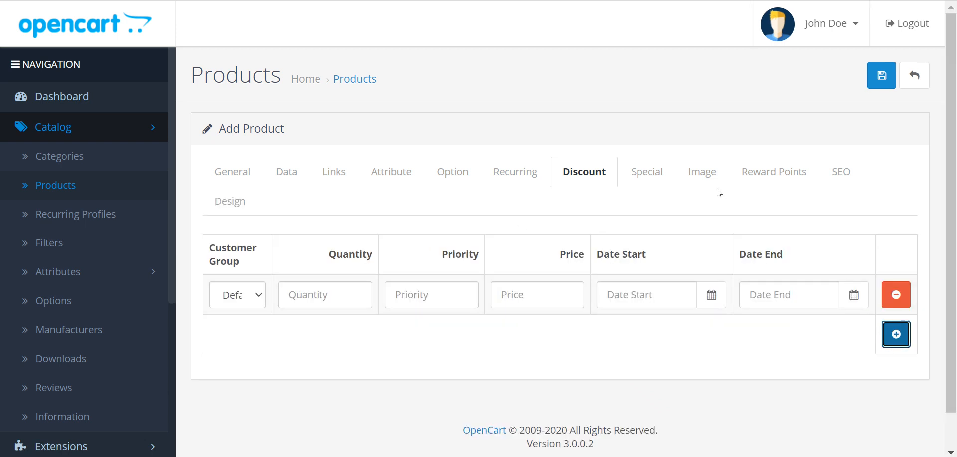
pyautogui.click(647, 172)
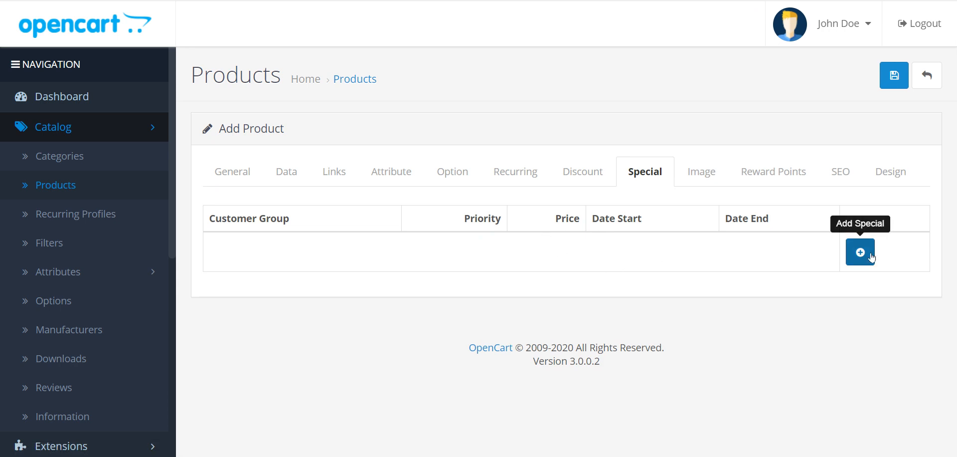
pyautogui.click(861, 252)
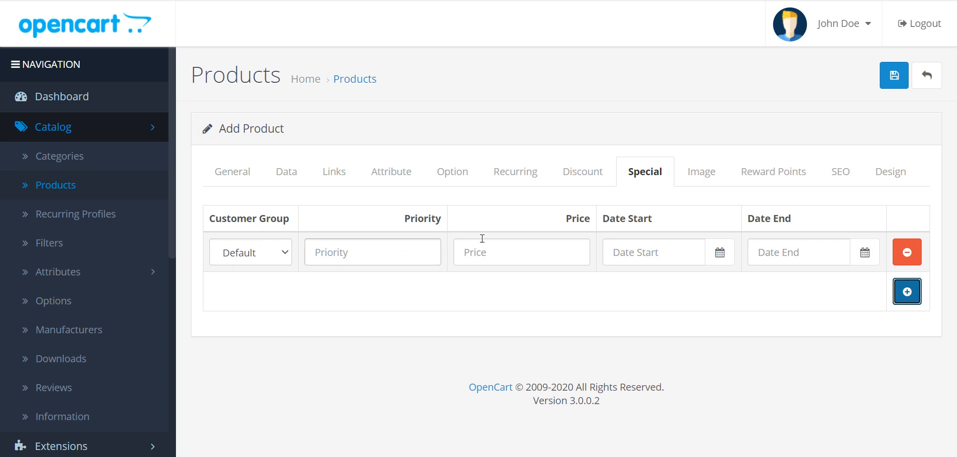
# Step: Open the product's Image section and add two additional image rows
pyautogui.click(700, 172)
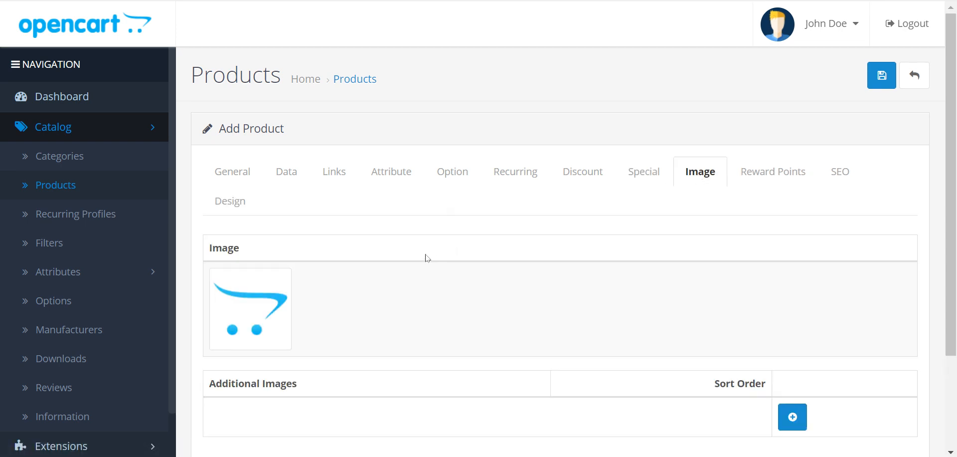
pyautogui.scroll(-2, 404, 261)
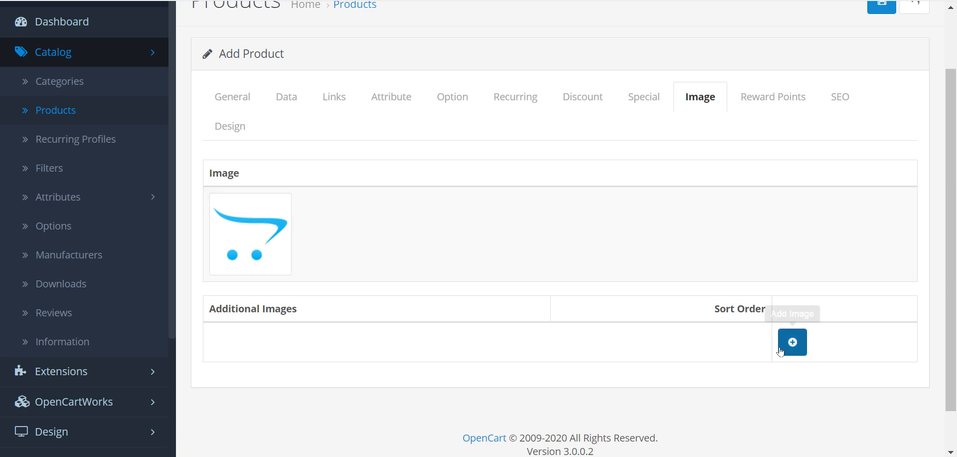
pyautogui.click(792, 349)
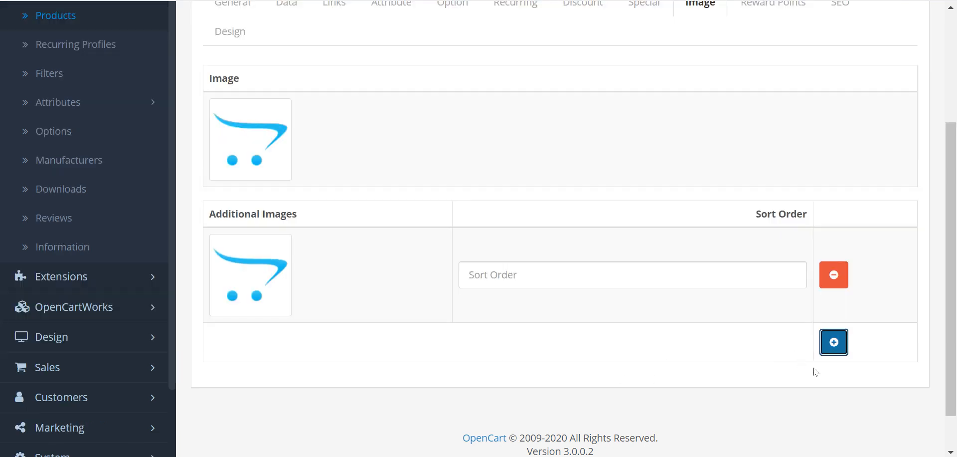
pyautogui.click(833, 342)
pyautogui.scroll(5, 437, 288)
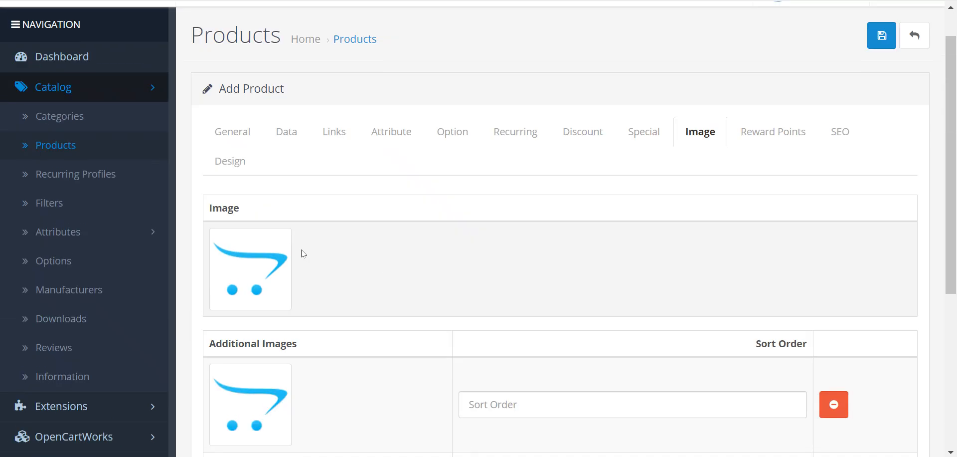
# Step: Open the Image Manager for the main product image, examine its folders and upload function, and close it
pyautogui.click(248, 276)
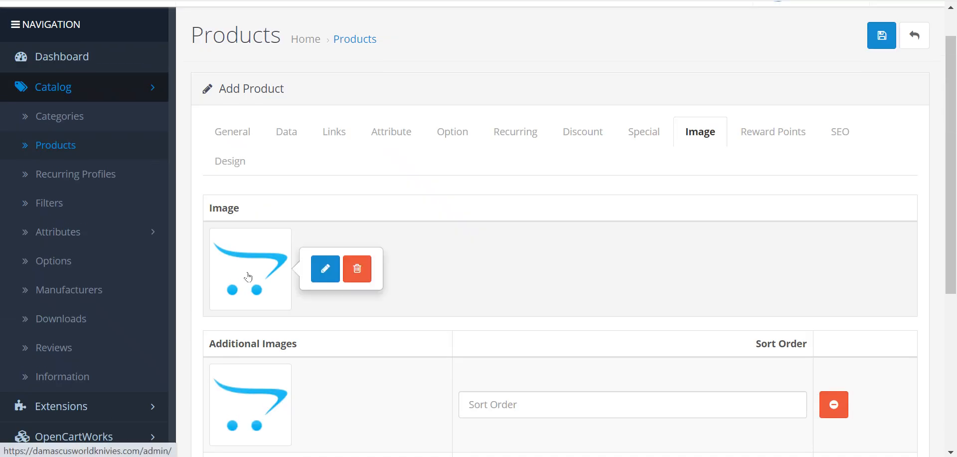
pyautogui.click(325, 275)
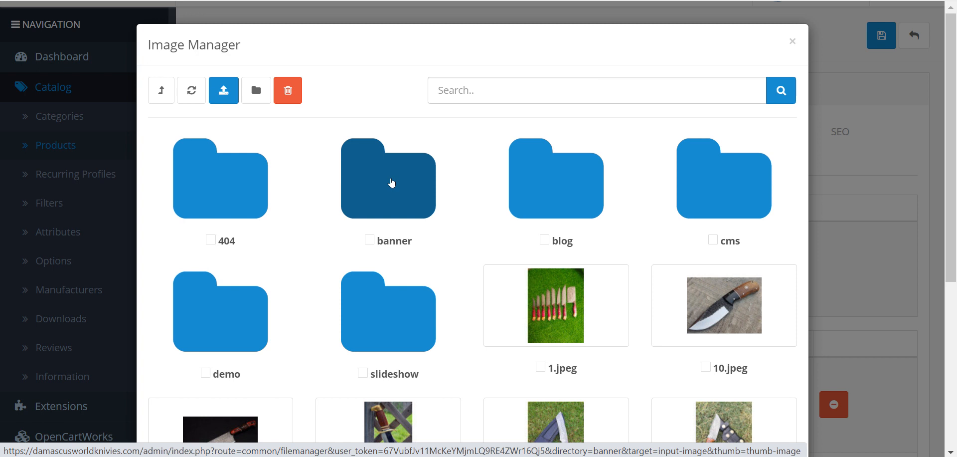
pyautogui.click(230, 95)
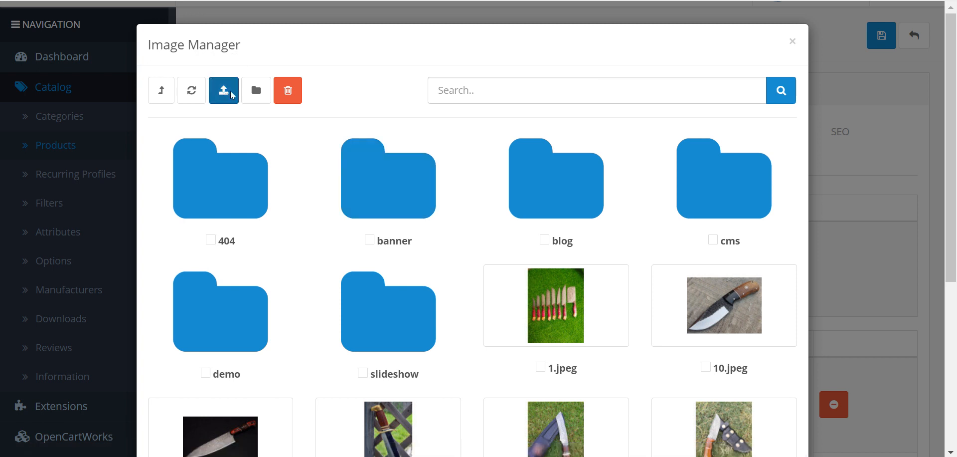
pyautogui.click(666, 40)
pyautogui.click(791, 40)
pyautogui.scroll(-4, 301, 269)
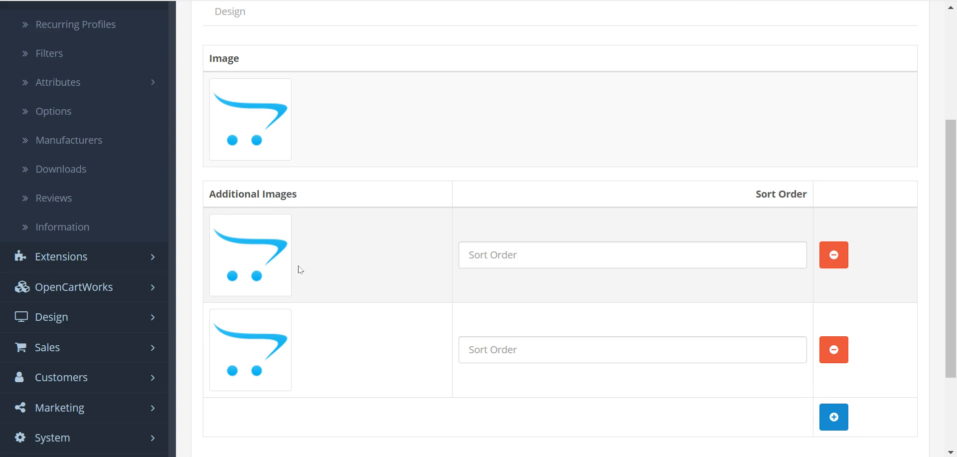
pyautogui.scroll(3, 391, 280)
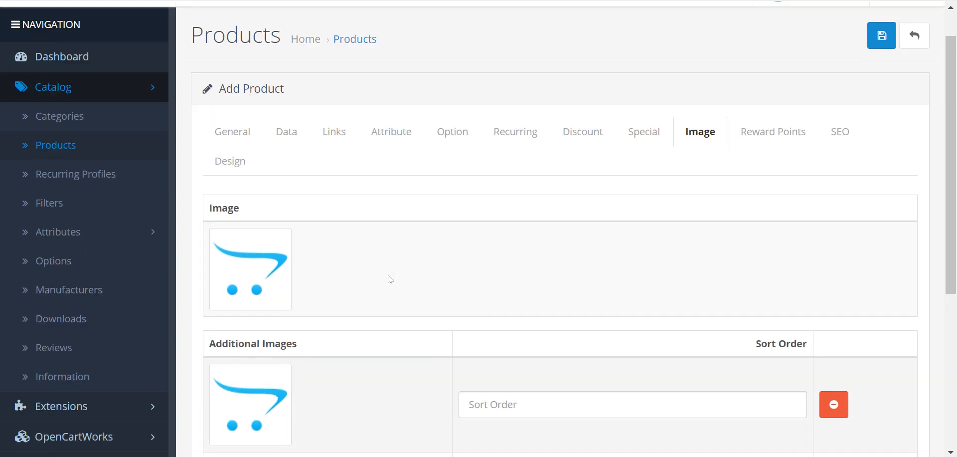
# Step: Examine the product's Reward Points and SEO sections and leave the unsaved form for the product list
pyautogui.click(772, 142)
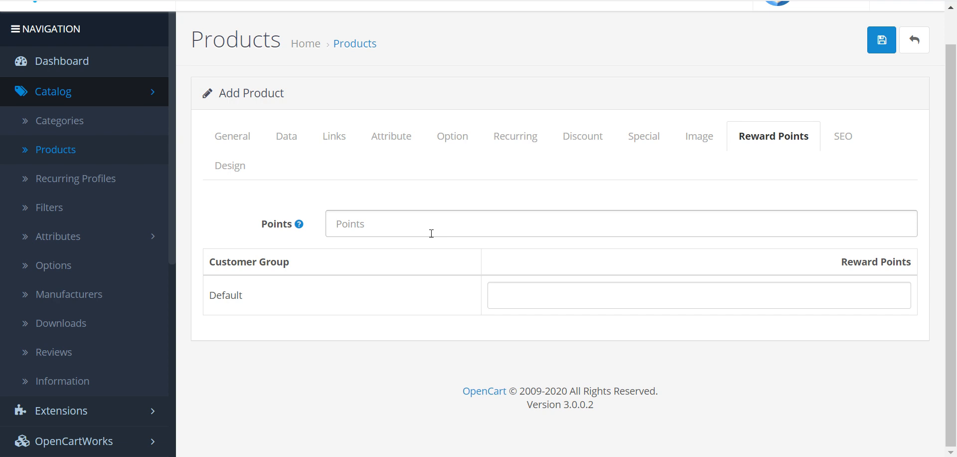
pyautogui.click(857, 126)
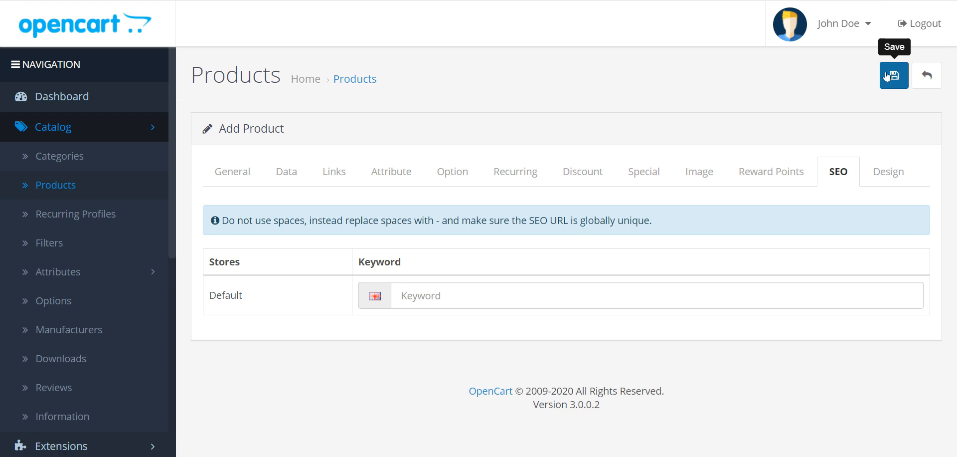
pyautogui.click(58, 183)
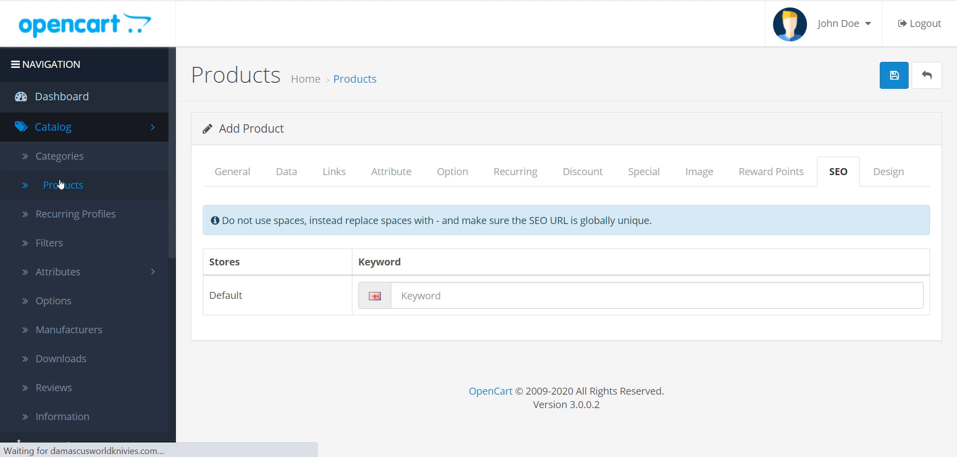